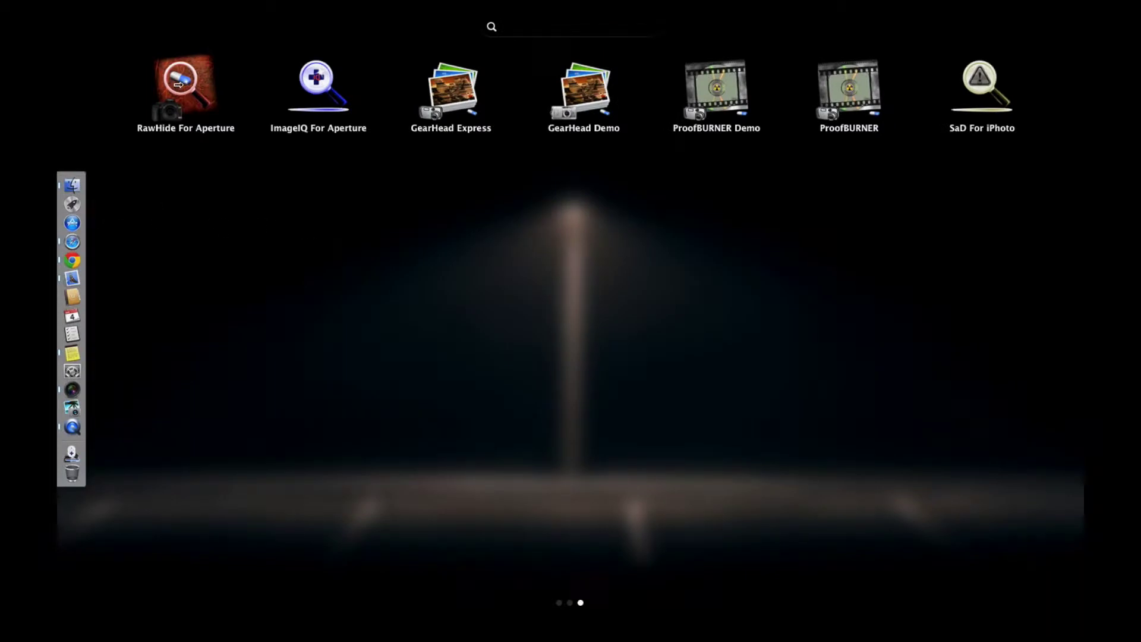
# - Launch RawHide For Aperture from Launchpad, opening it with 16 images selected
pyautogui.click(178, 85)
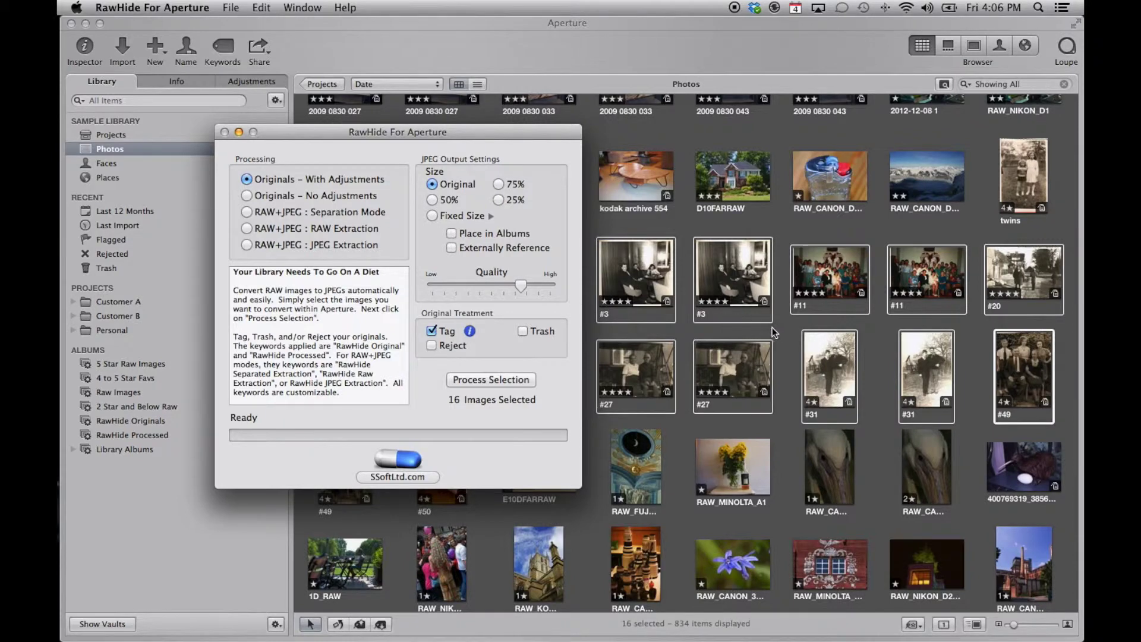
# - Marquee-select the two #3 photos in Aperture, check them in RawHide, then return to Aperture
pyautogui.click(793, 334)
pyautogui.moveTo(792, 331); pyautogui.dragTo(581, 292)
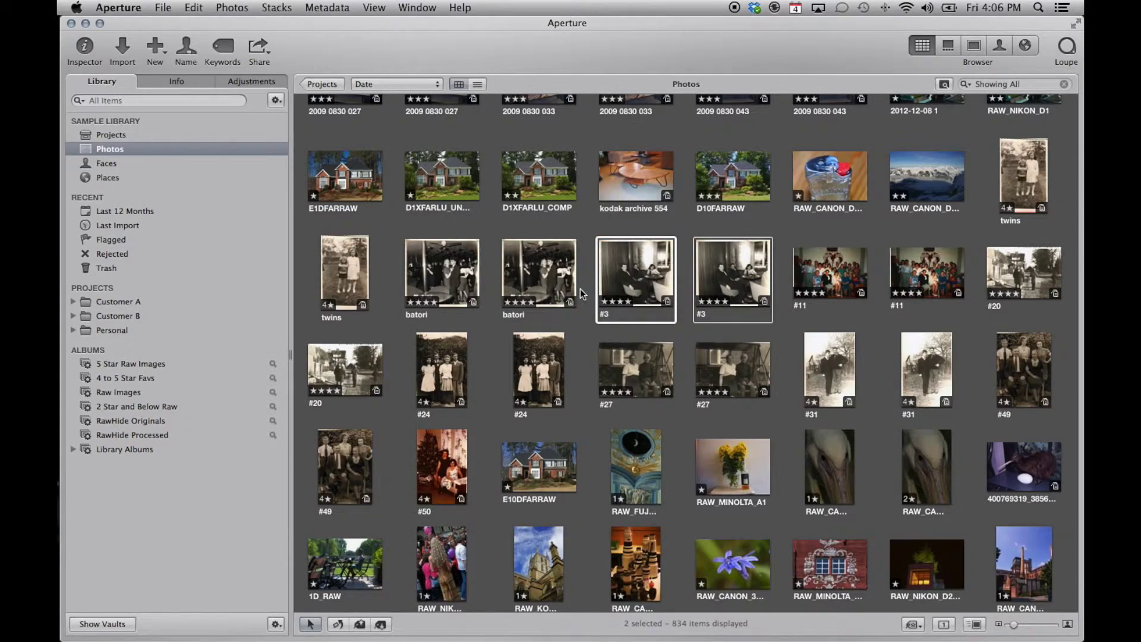
pyautogui.press('super+Tab')
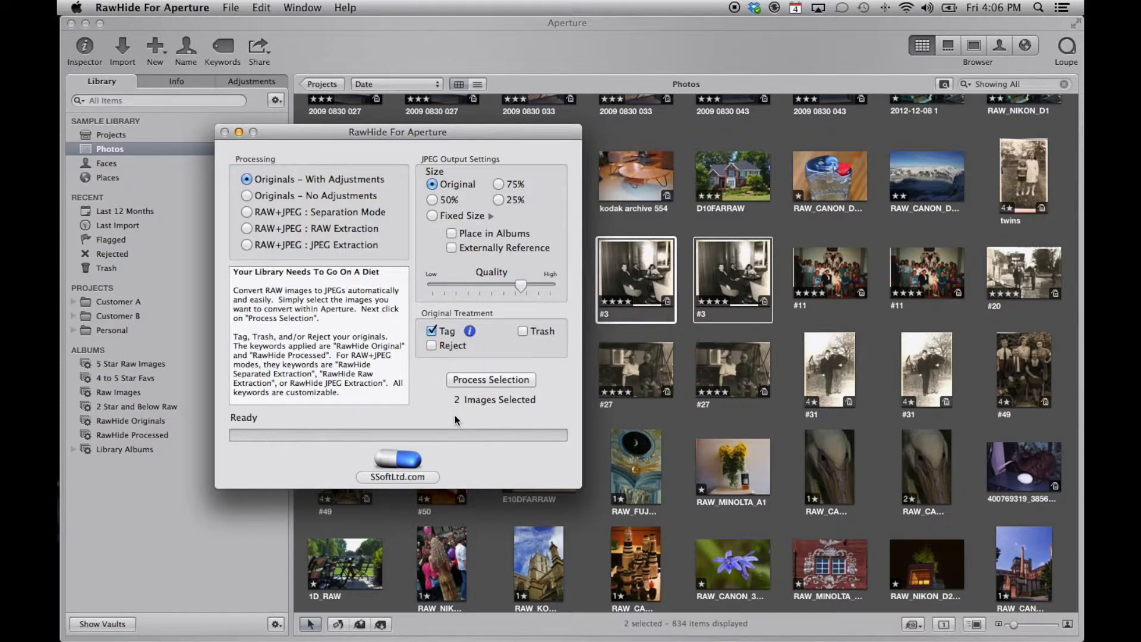
pyautogui.click(156, 522)
# - Browse the 5 Star Raw Images and 4 to 5 Star Favs albums, ending on Raw Images (117 photos)
pyautogui.click(133, 368)
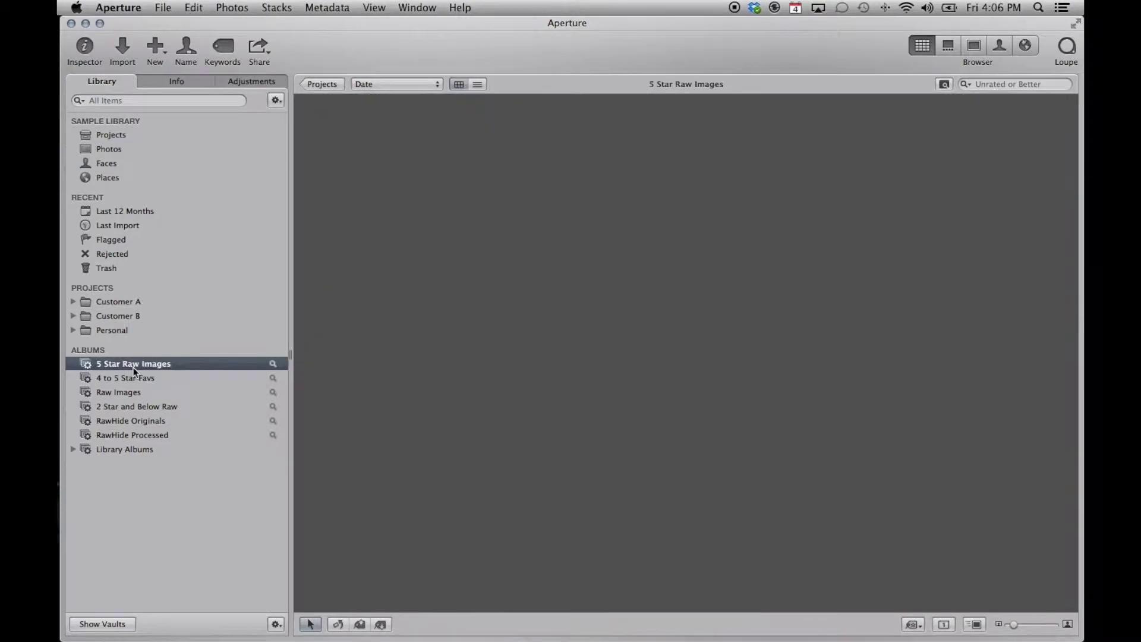
pyautogui.click(136, 380)
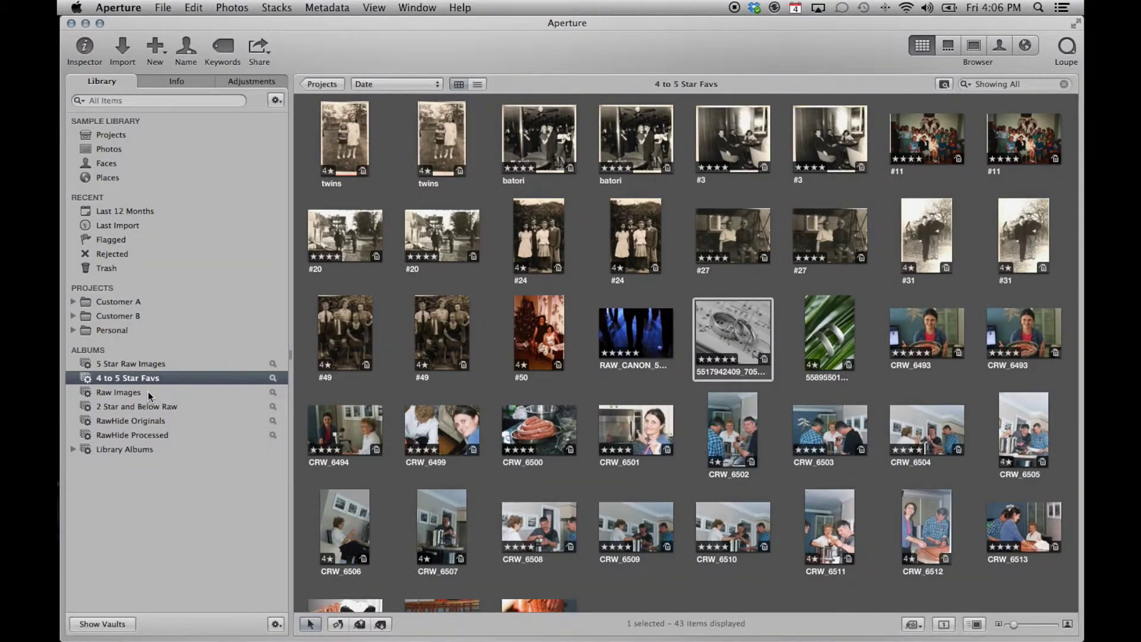
pyautogui.click(148, 392)
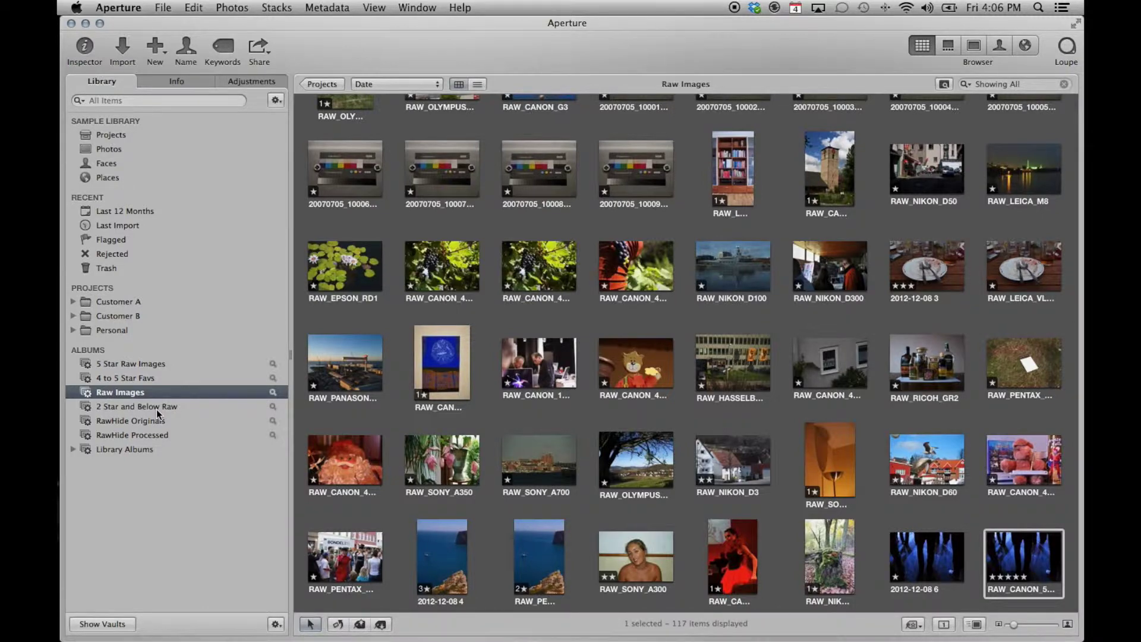
pyautogui.click(340, 246)
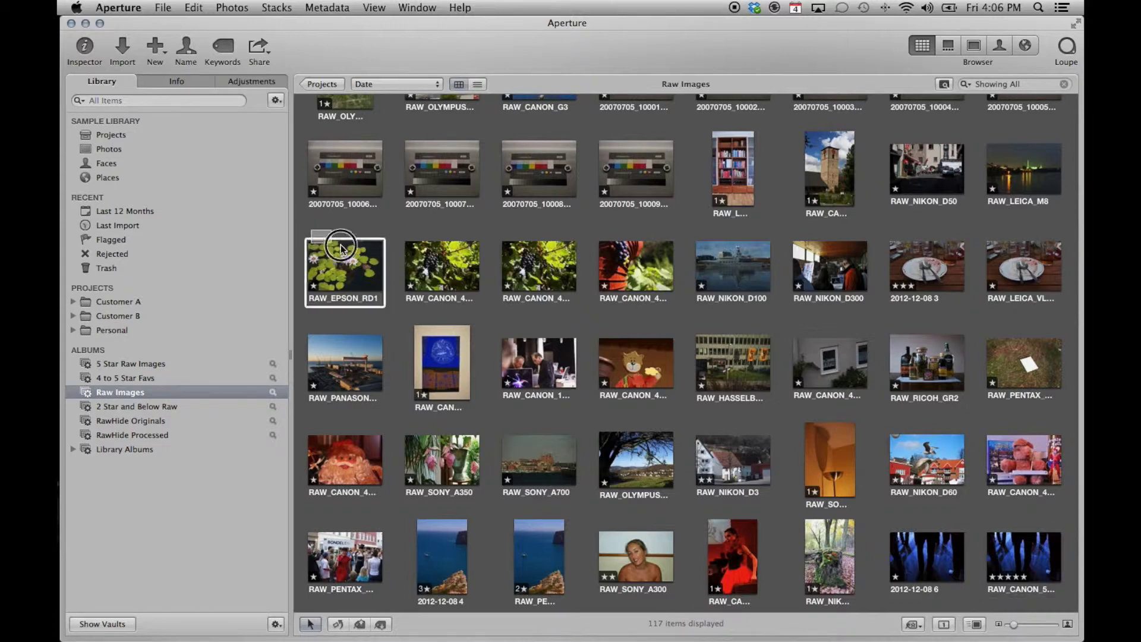
pyautogui.moveTo(340, 247); pyautogui.dragTo(631, 283)
pyautogui.rightClick(631, 283)
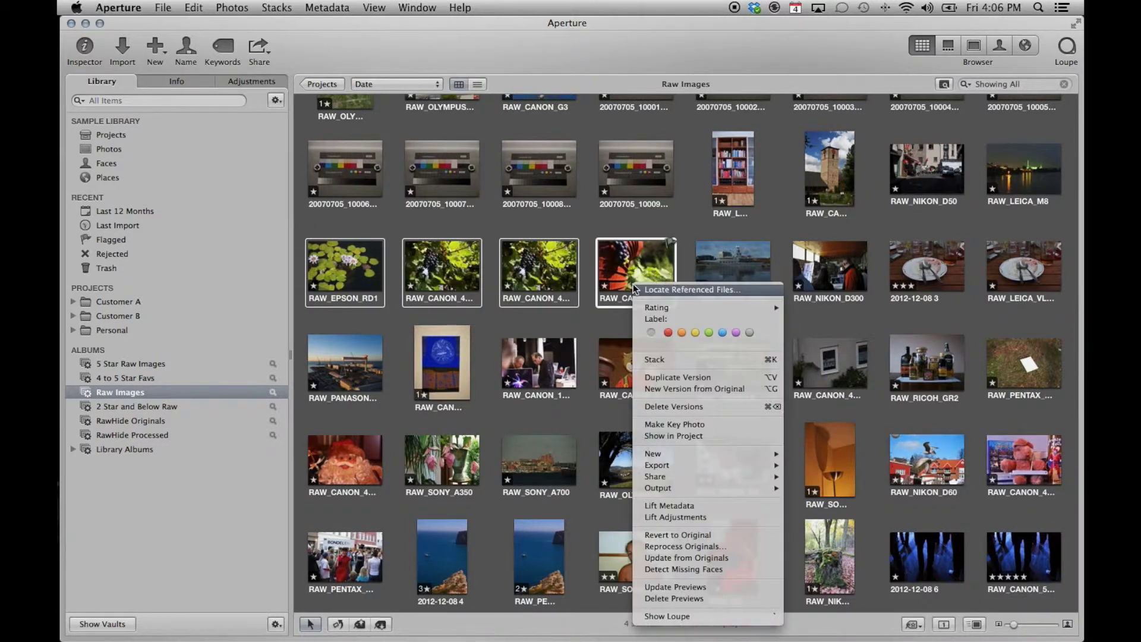
pyautogui.moveTo(701, 470)
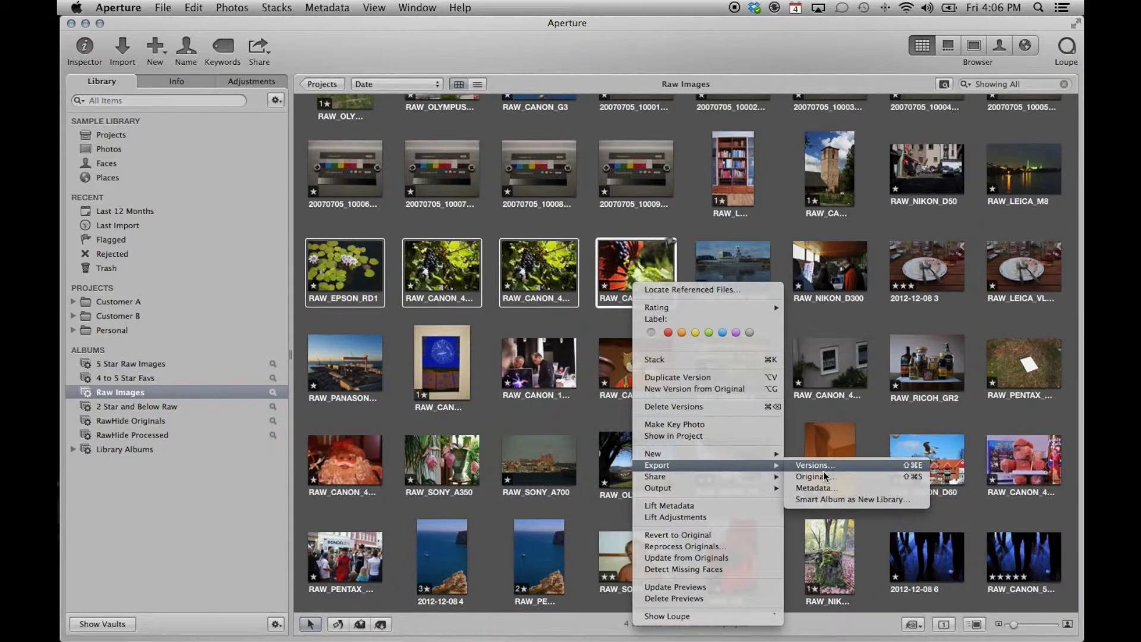
pyautogui.click(143, 399)
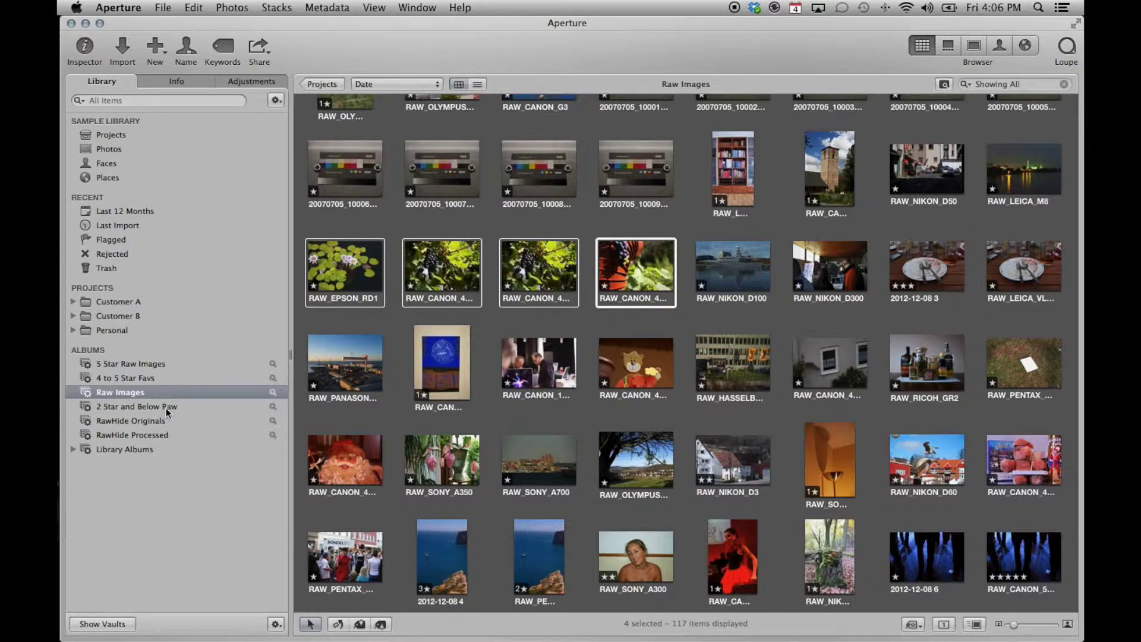
# - Open the 2 Star and Below Raw album, select all 125 photos and switch to RawHide
pyautogui.click(167, 407)
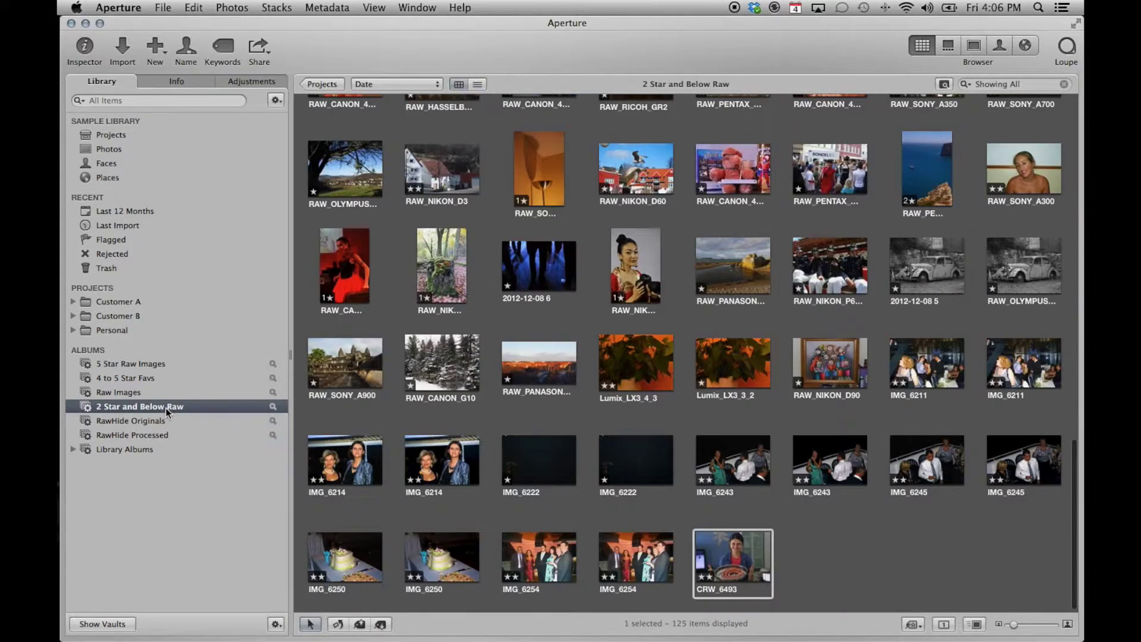
pyautogui.scroll(5, 698, 400)
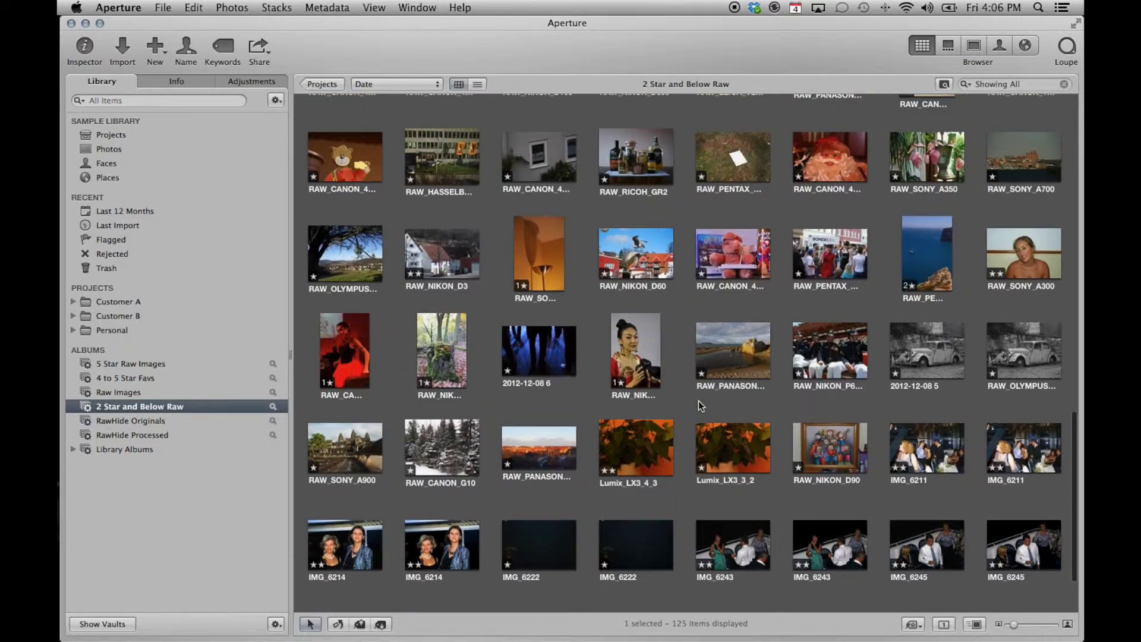
pyautogui.scroll(3, 694, 403)
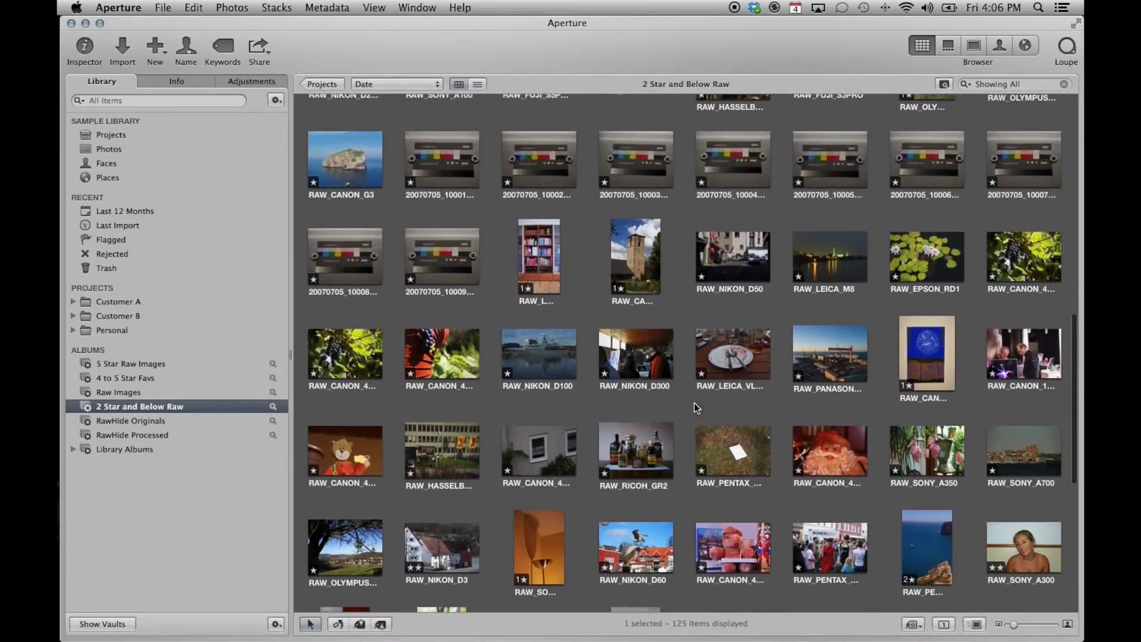
pyautogui.scroll(6, 694, 403)
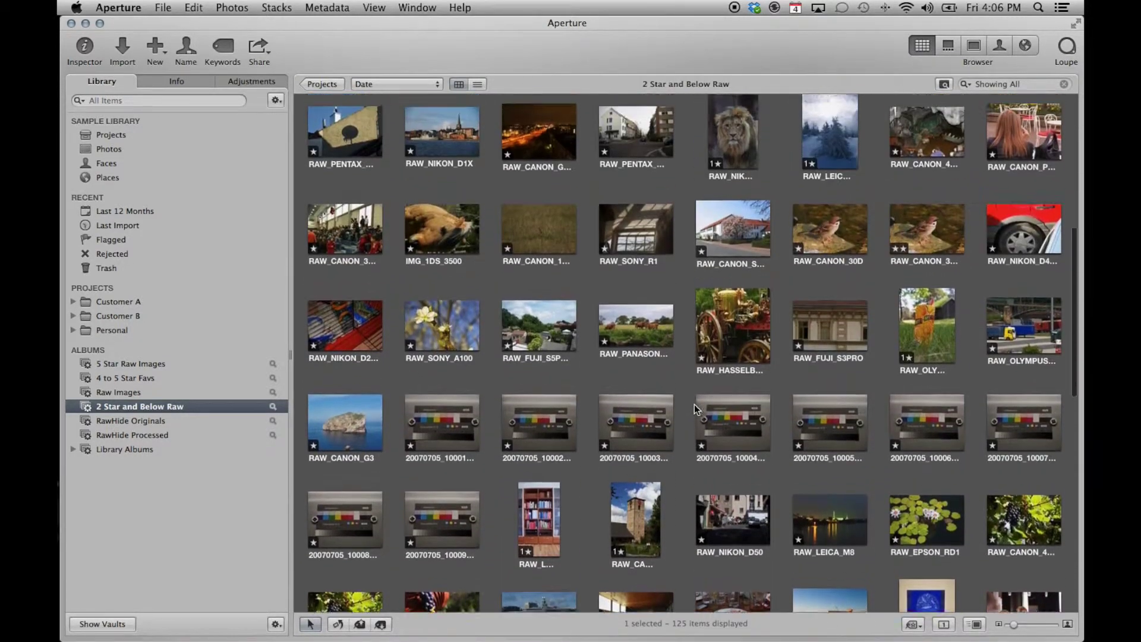
pyautogui.scroll(3, 693, 404)
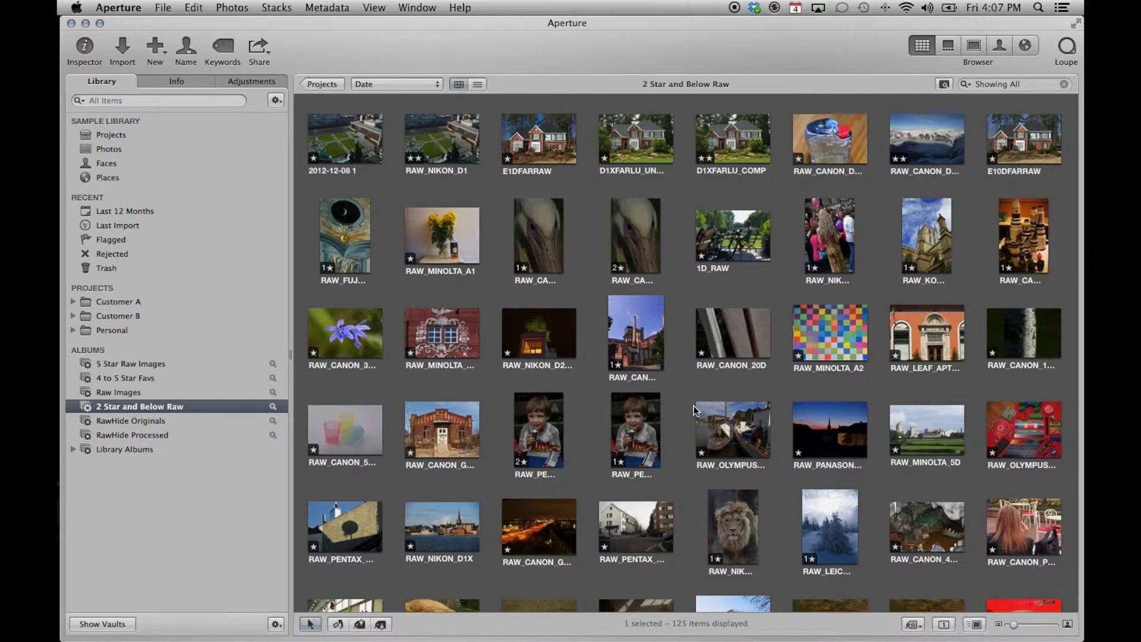
pyautogui.click(364, 141)
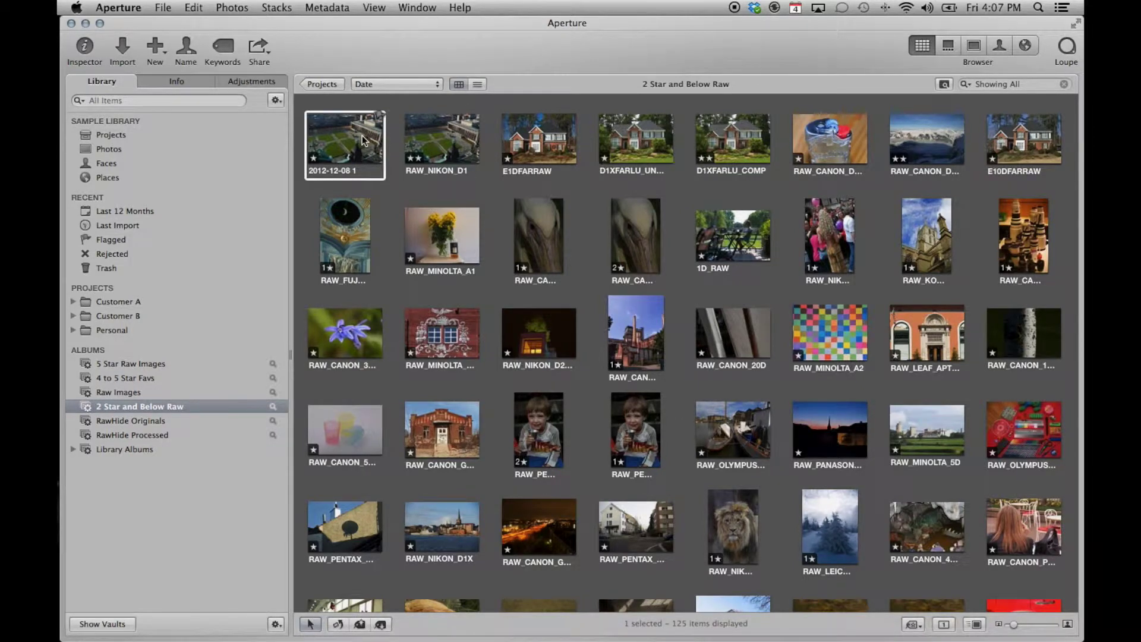
pyautogui.press('super+a')
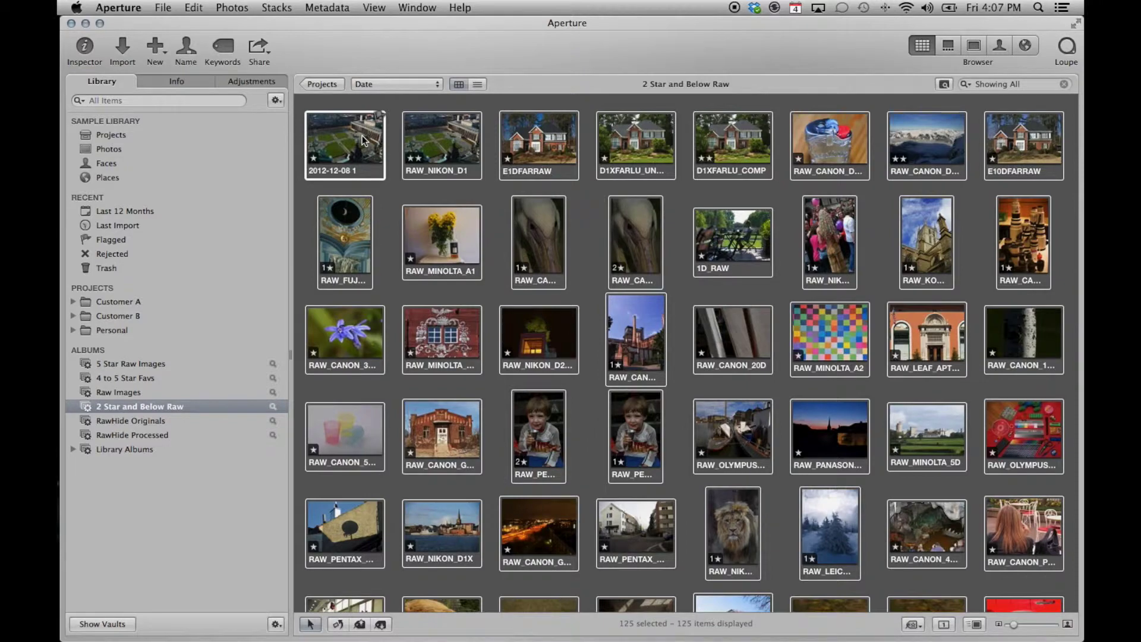
pyautogui.press('super+Tab')
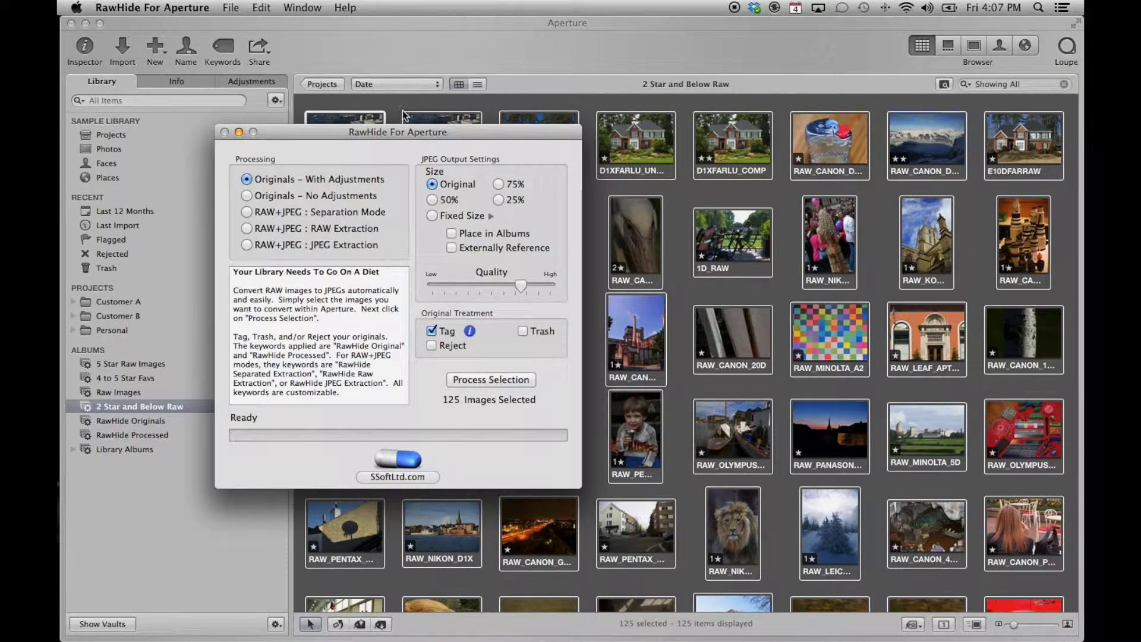
# - Move the converter window right and set processing to Originals - With Adjustments
pyautogui.click(404, 134)
pyautogui.moveTo(404, 134); pyautogui.dragTo(738, 170)
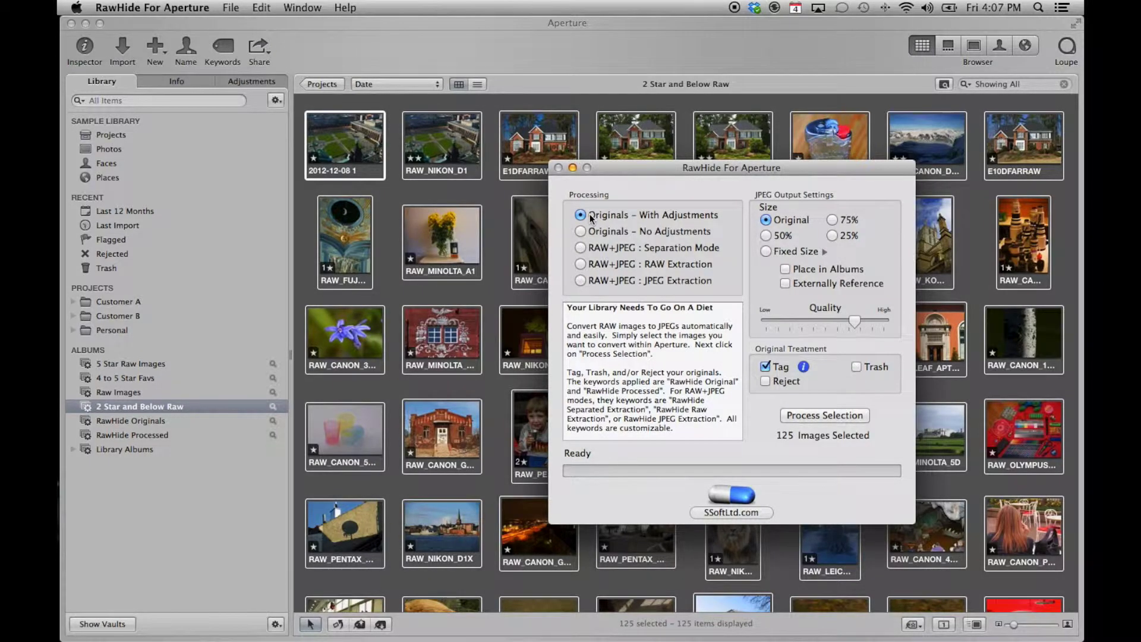
pyautogui.click(581, 232)
pyautogui.click(586, 248)
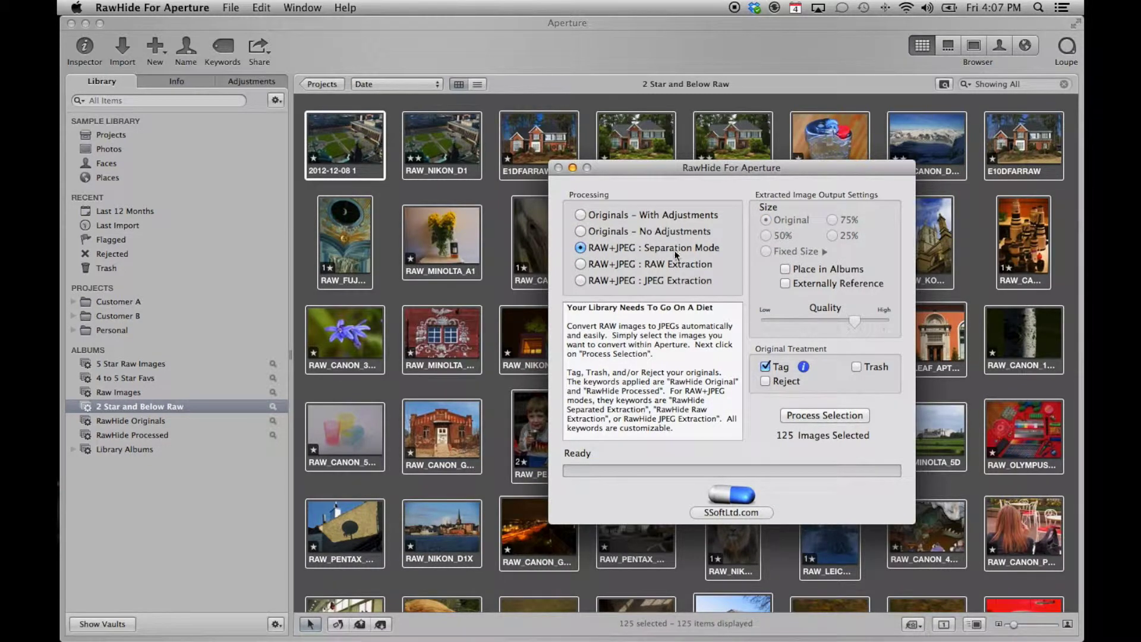
pyautogui.click(579, 266)
pyautogui.click(580, 264)
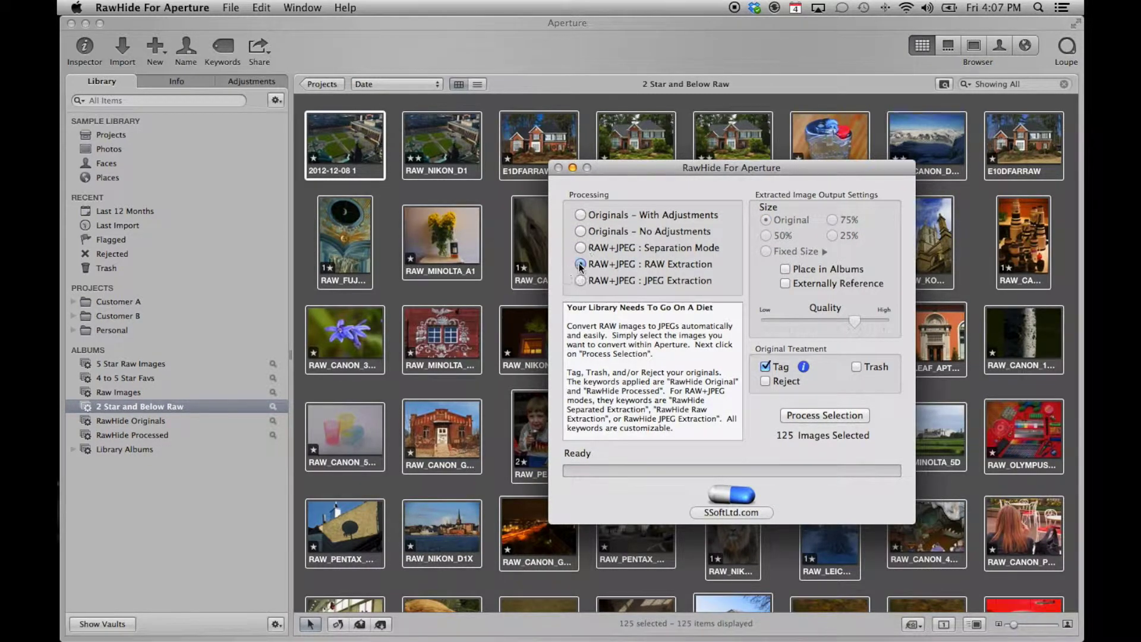
pyautogui.click(580, 215)
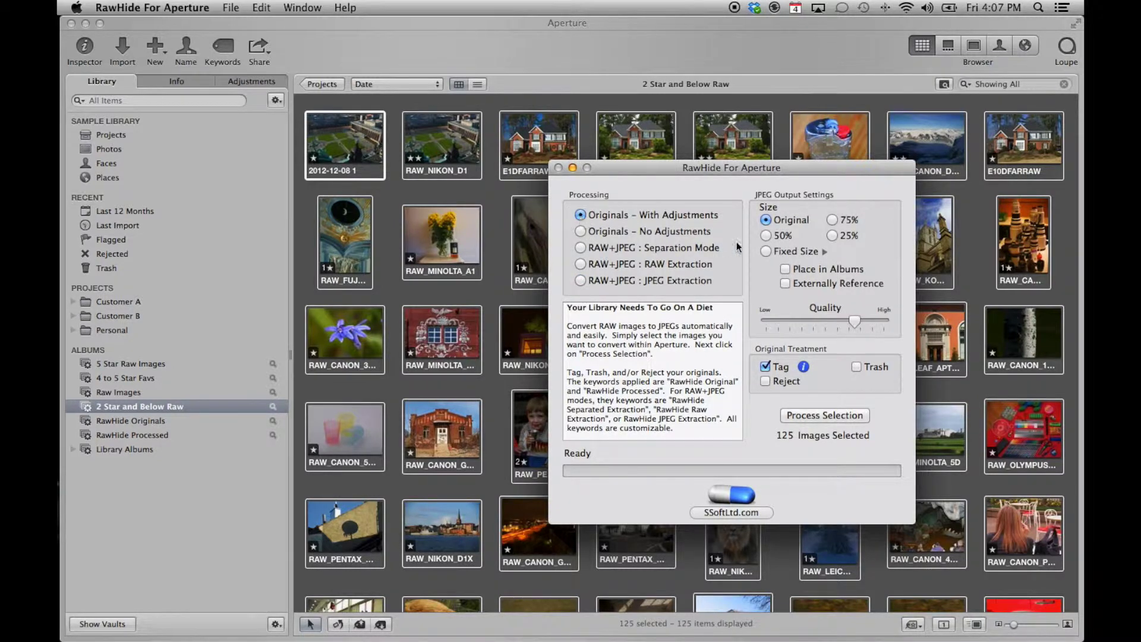
# - Output fixed-size JPEGs placed in albums at slightly lower quality, and open keyword customization
pyautogui.click(786, 250)
pyautogui.click(670, 244)
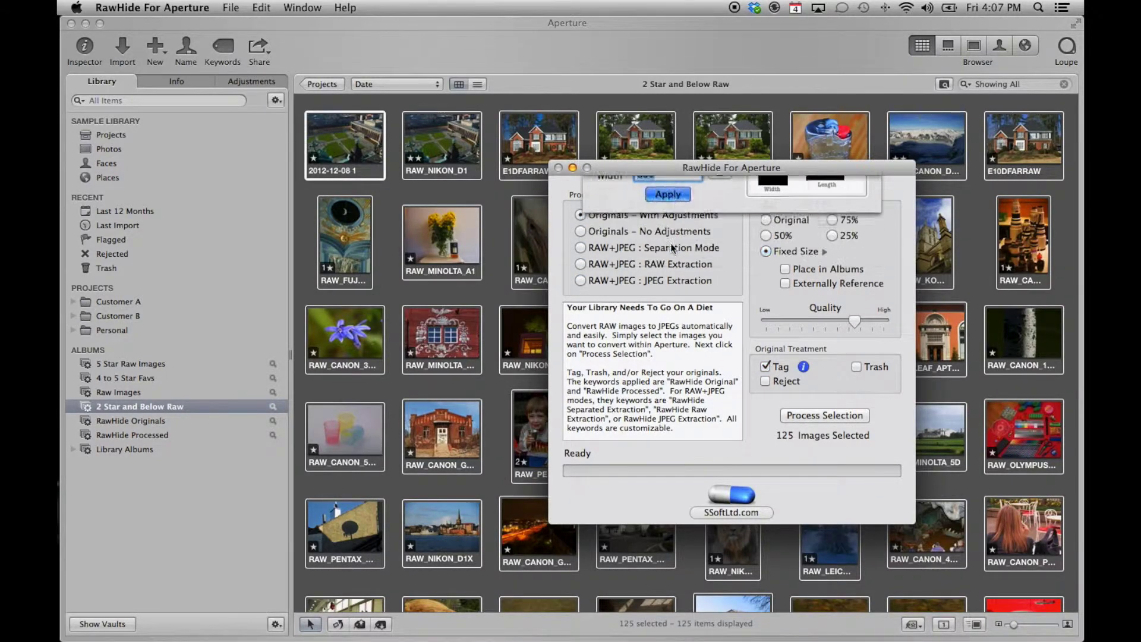
pyautogui.click(786, 269)
pyautogui.click(786, 269)
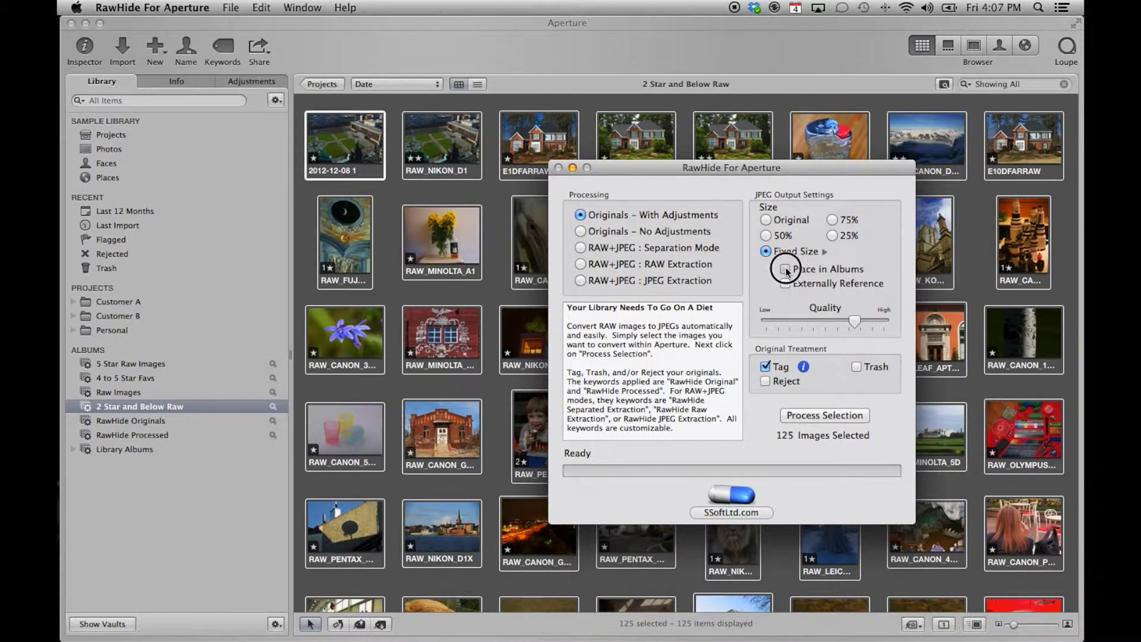
pyautogui.click(786, 269)
pyautogui.moveTo(853, 321); pyautogui.dragTo(837, 324)
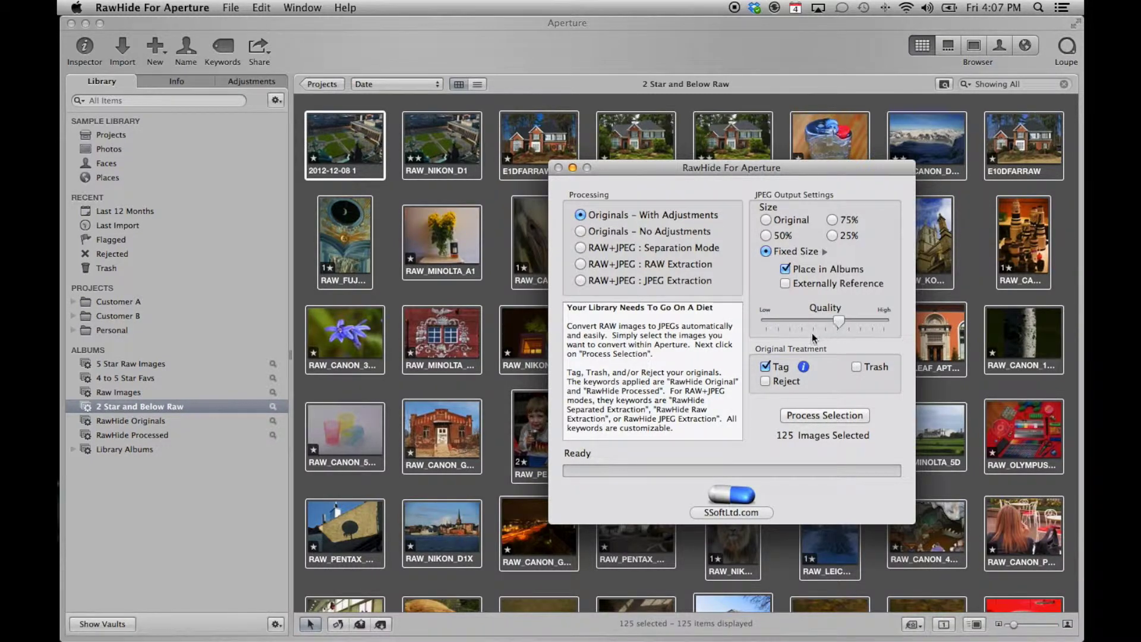
pyautogui.click(803, 367)
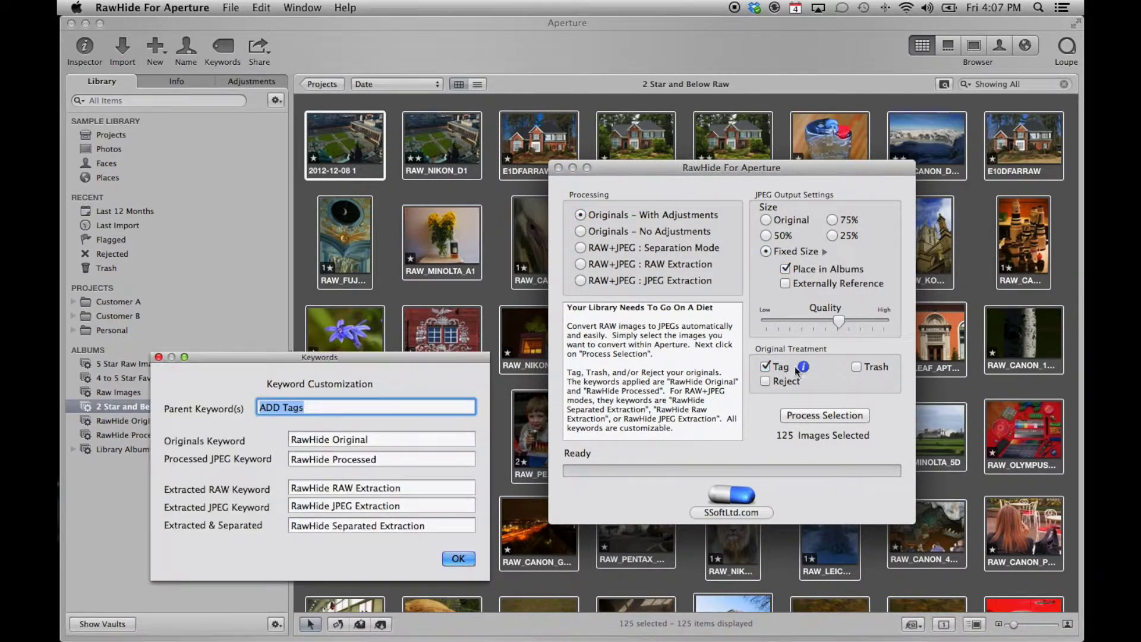
# - Accept the keywords, leave Reject off, and convert the 125 images from 1361.52 MB to 28.07 MB
pyautogui.click(457, 559)
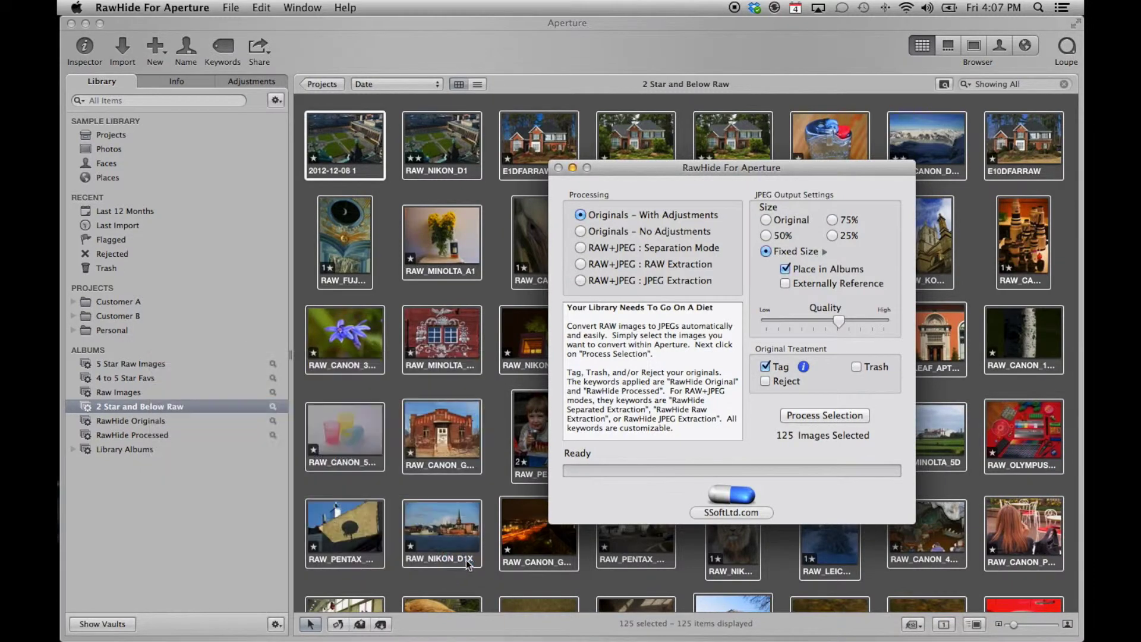
pyautogui.click(763, 381)
pyautogui.click(765, 381)
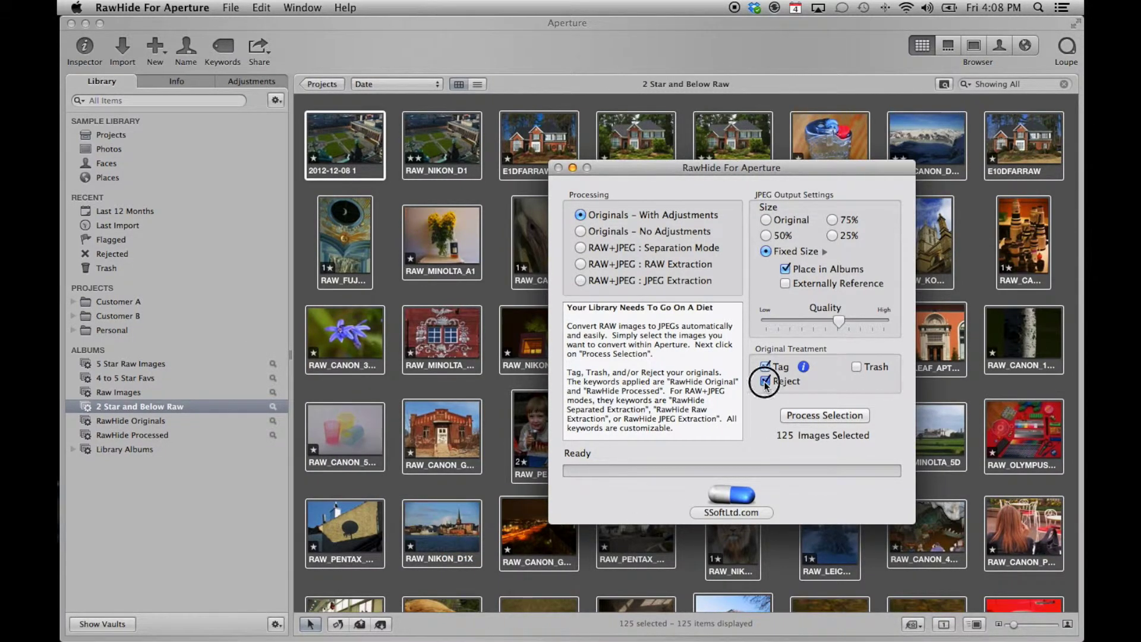
pyautogui.click(818, 414)
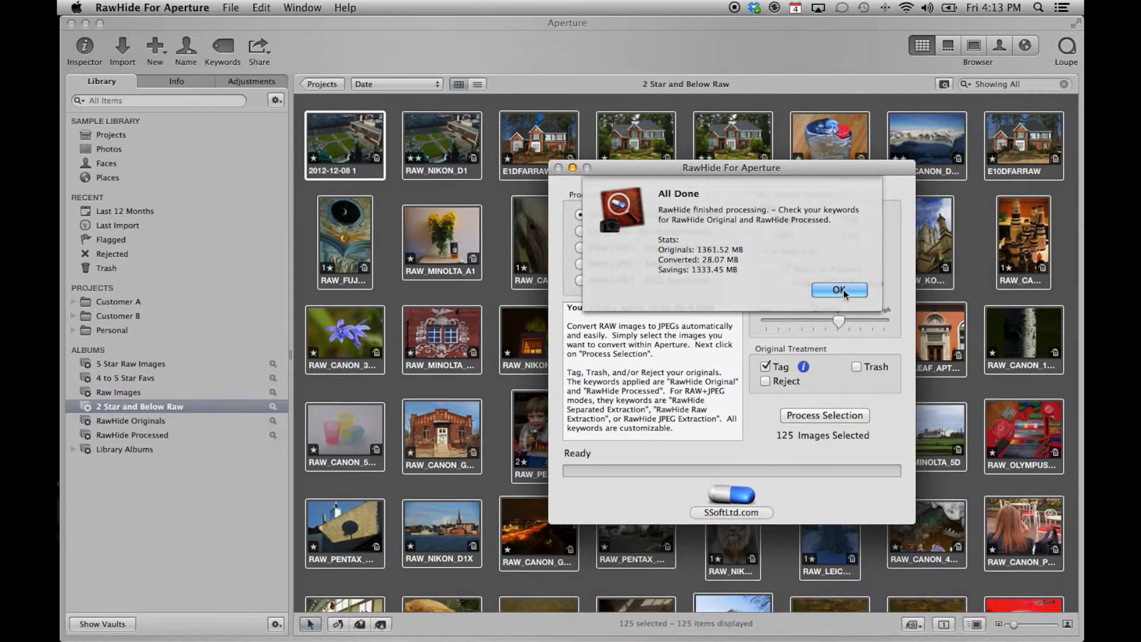
pyautogui.click(843, 290)
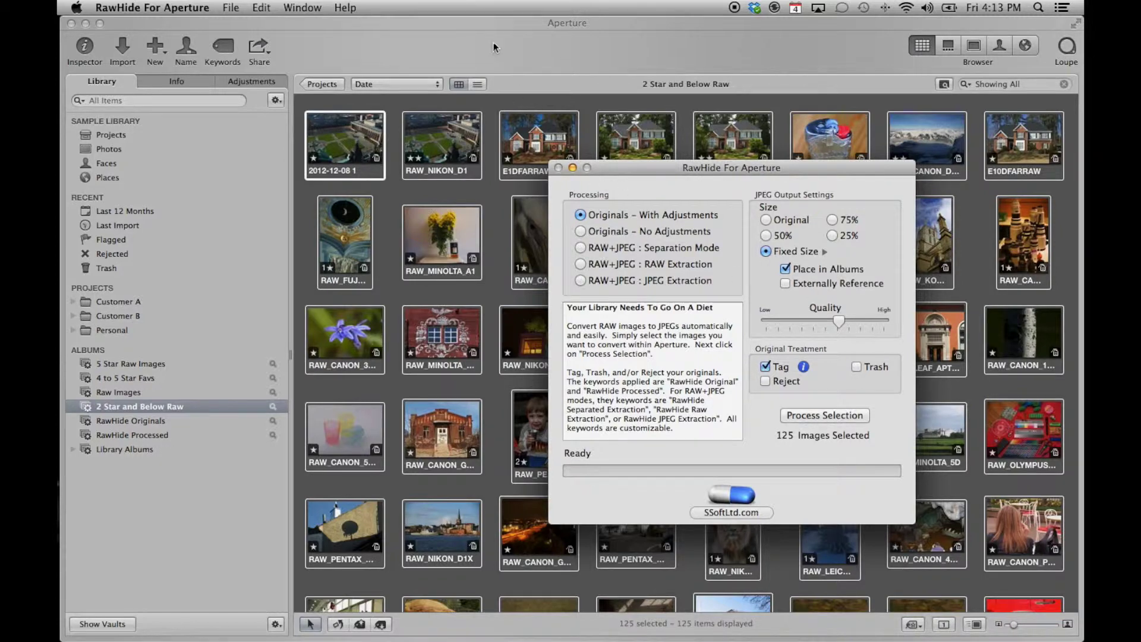
# - Back in Aperture, scroll through the 125 items in the RawHide Originals smart album
pyautogui.click(492, 24)
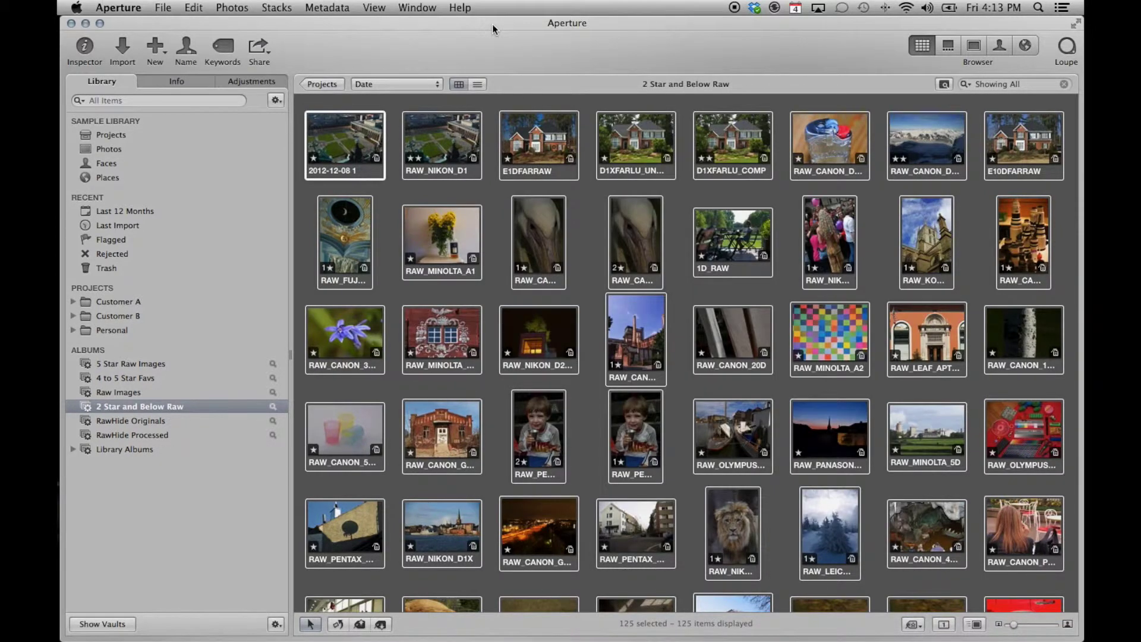
pyautogui.click(182, 422)
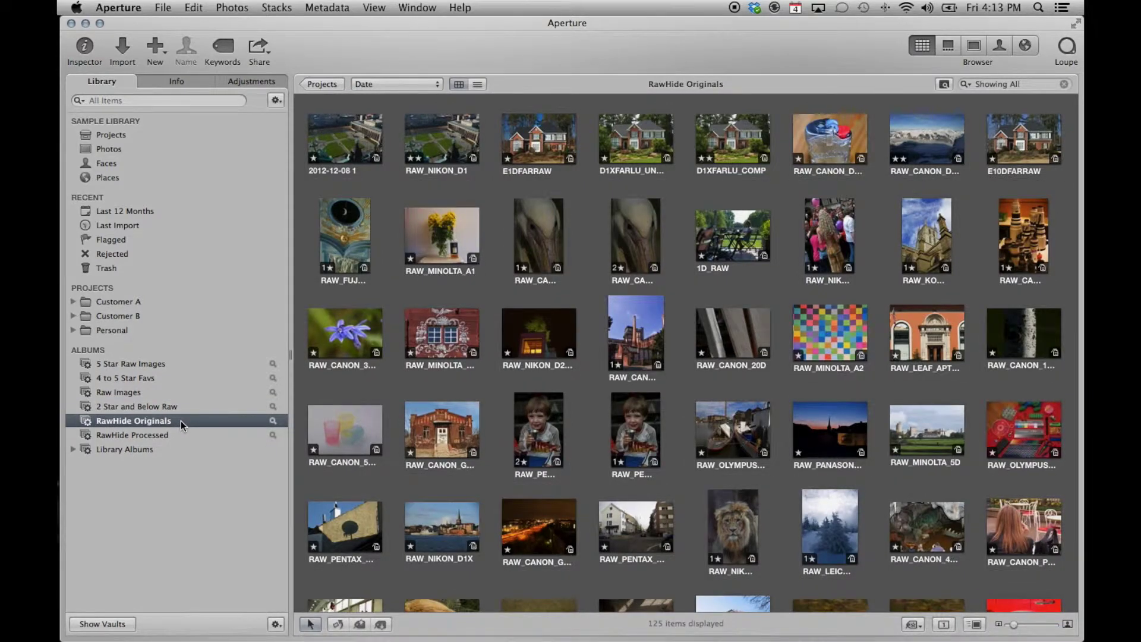
pyautogui.scroll(-5, 391, 423)
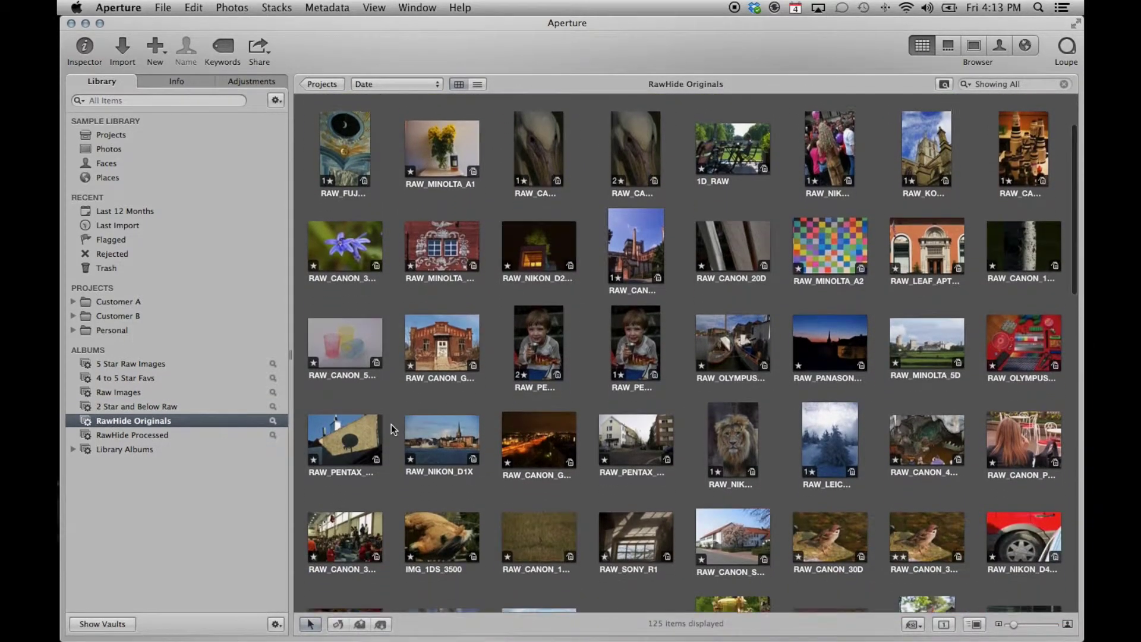
pyautogui.scroll(-10, 390, 423)
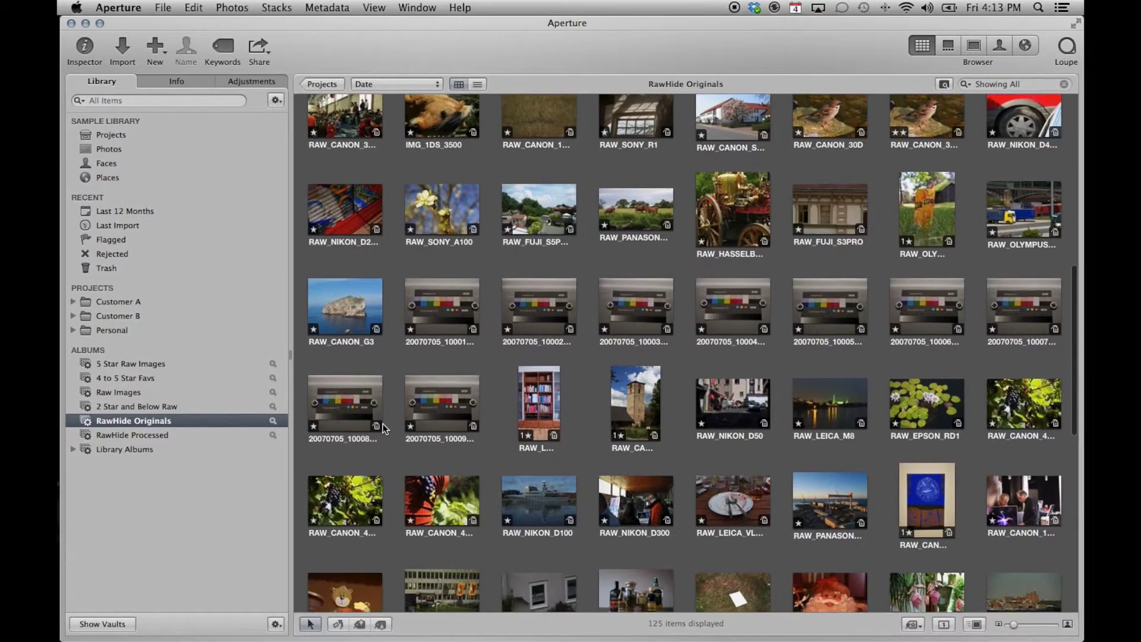
# - Scroll through the RawHide Processed album's 125 JPEGs and select the 2012-12-08 6 image
pyautogui.click(189, 436)
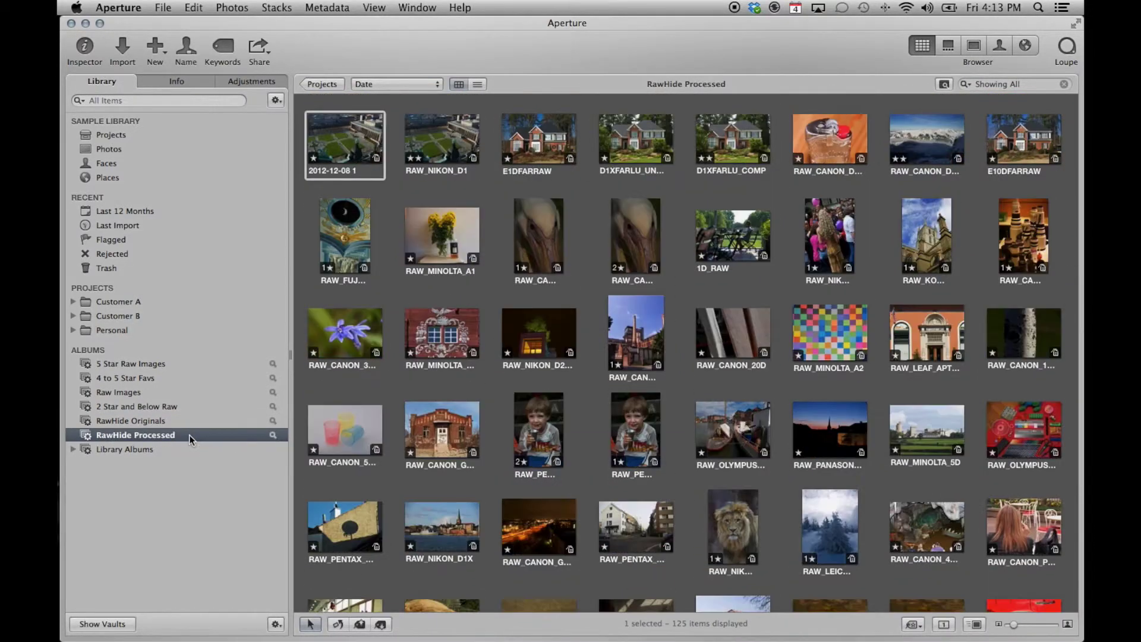
pyautogui.scroll(-2, 382, 440)
pyautogui.scroll(-4, 382, 439)
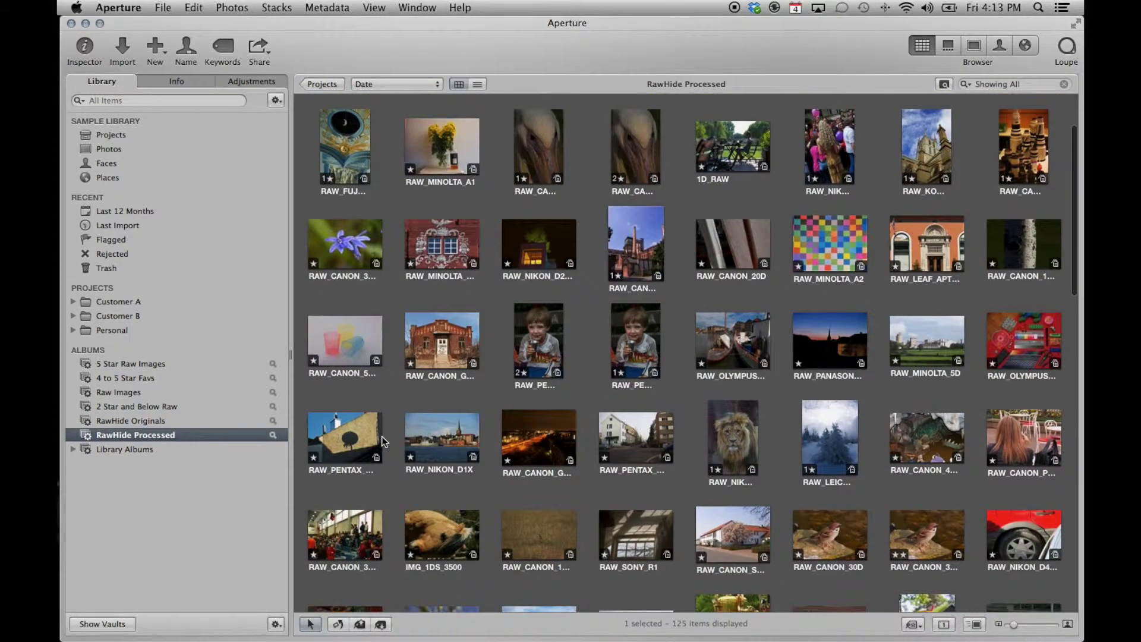
pyautogui.scroll(-6, 382, 440)
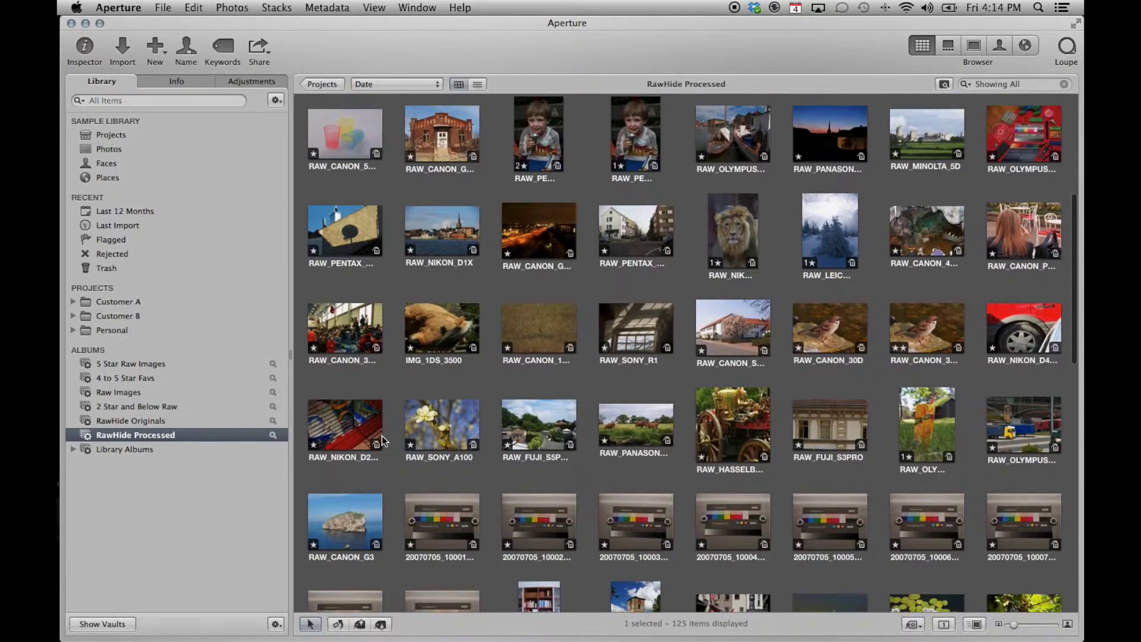
pyautogui.scroll(-4, 382, 438)
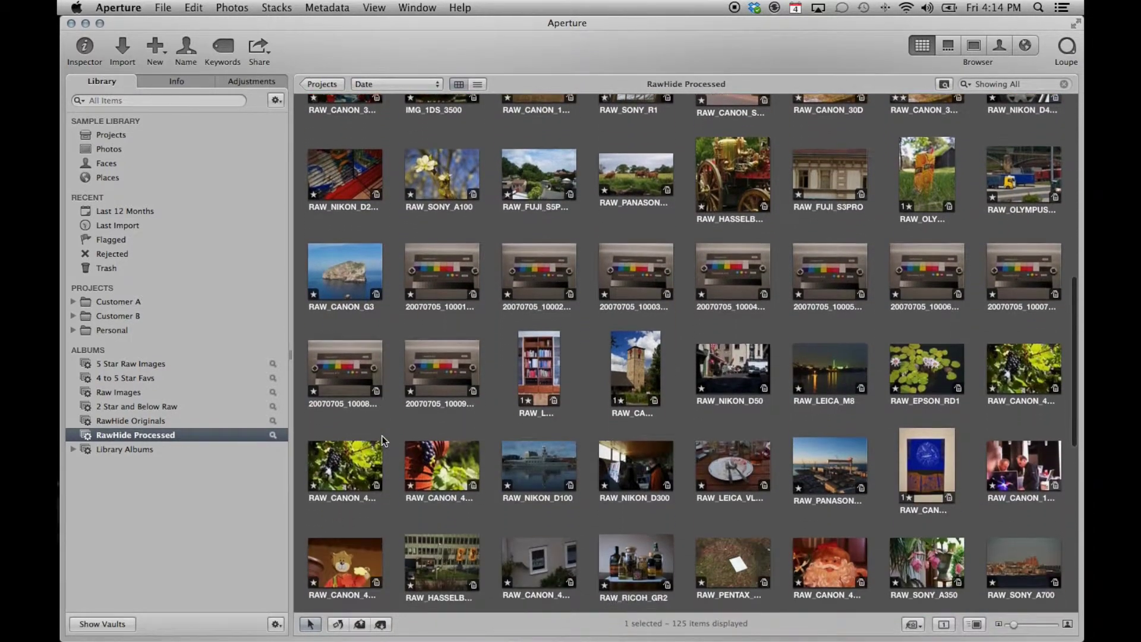
pyautogui.scroll(-1, 382, 440)
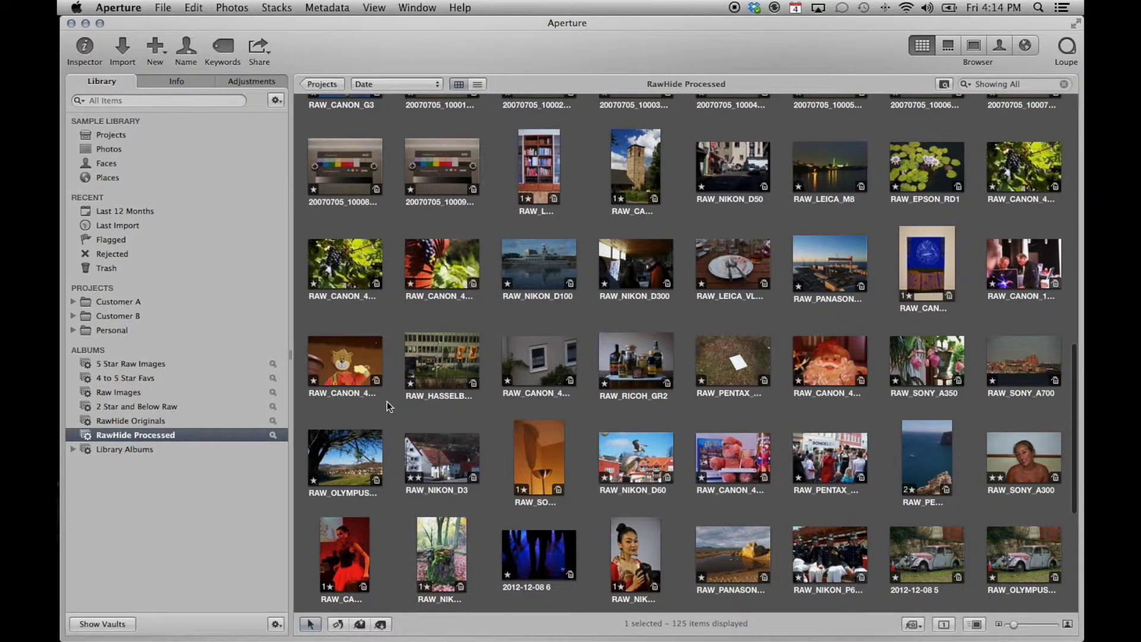
pyautogui.scroll(-2, 387, 402)
pyautogui.click(557, 472)
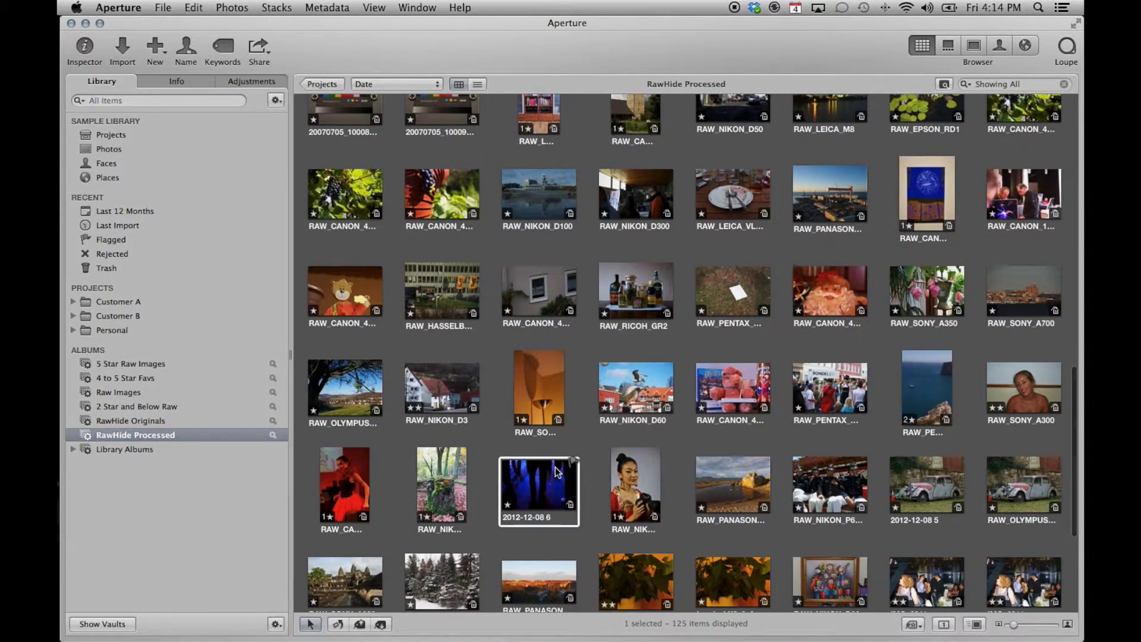
# - Show the 2012-12-08 6 image in its project, 2011 Dali's Engagement Party
pyautogui.rightClick(548, 474)
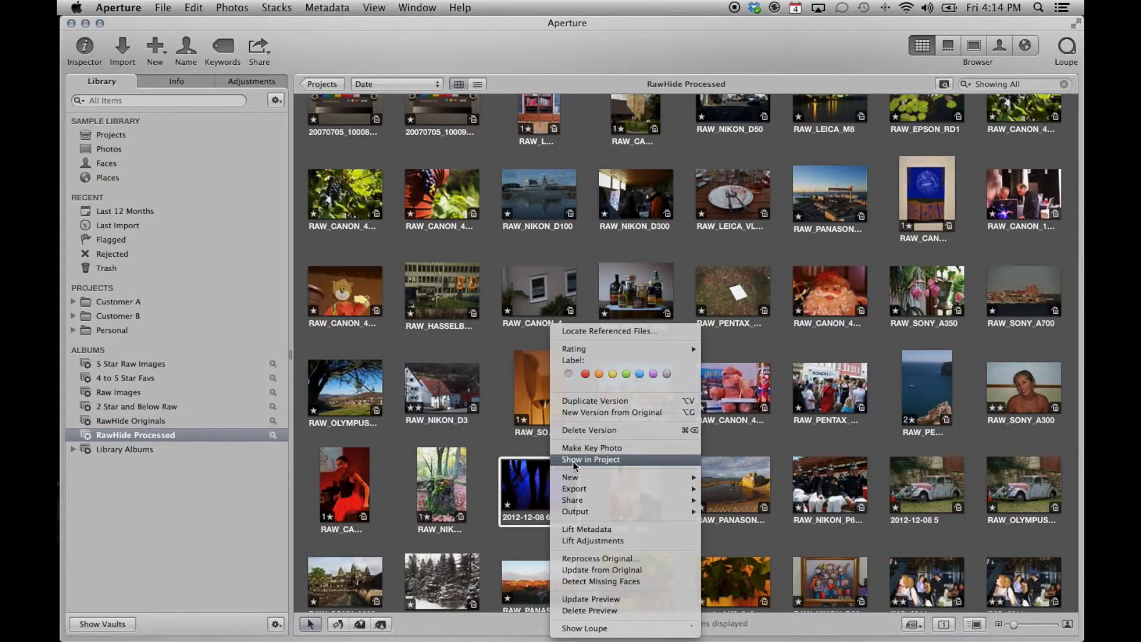
pyautogui.click(573, 461)
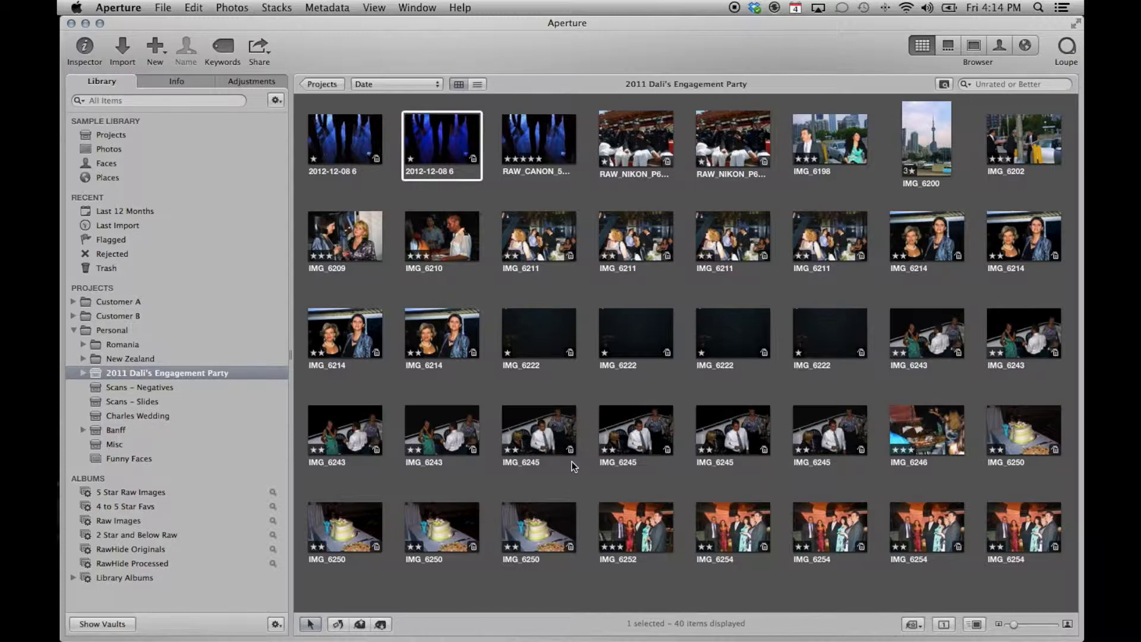
# - Go back to the RawHide Processed album with its 125 converted JPEGs
pyautogui.click(165, 563)
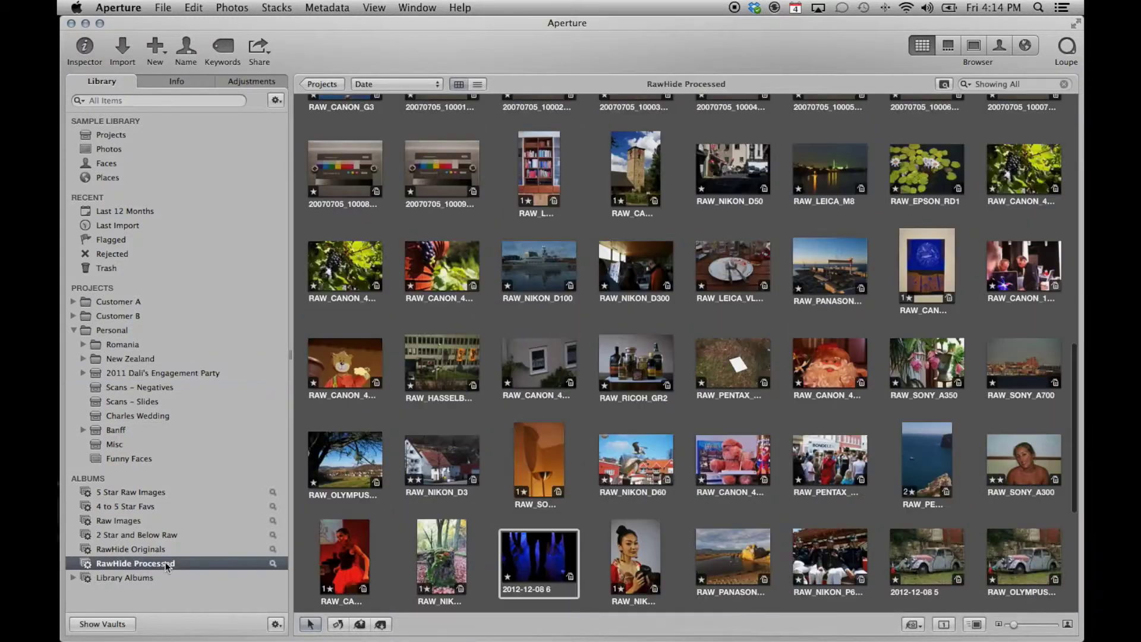